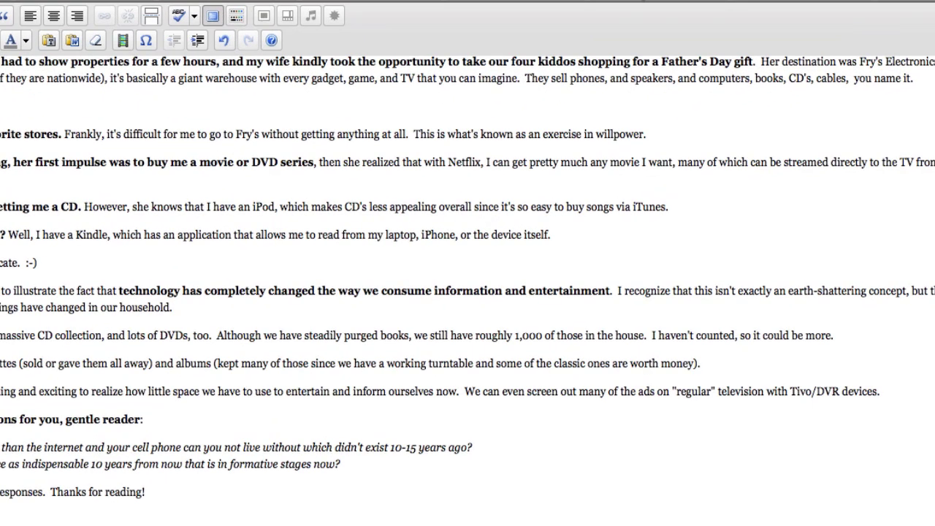
Switch to Flickr, open its advanced photo search and enter "technology" as the words to search for.
{"action": "left_click", "coordinate": [601, 48]}
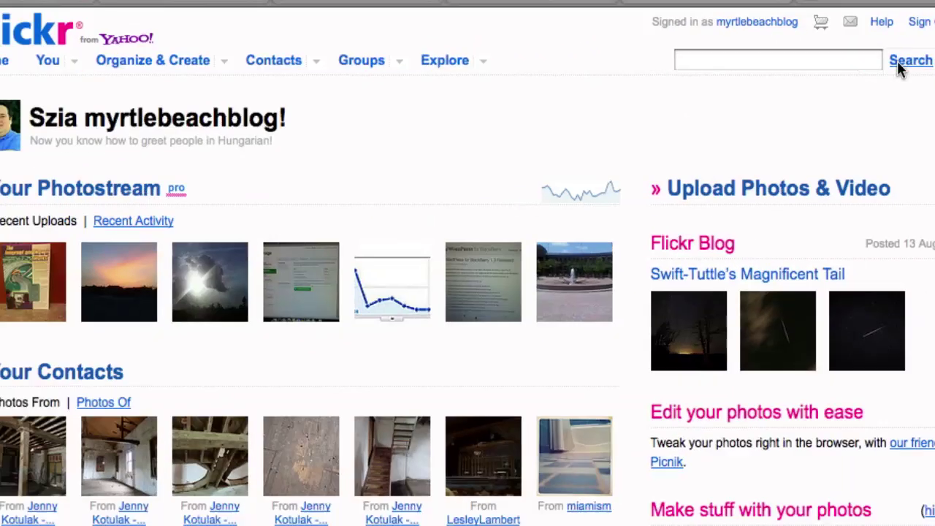
{"action": "left_click", "coordinate": [627, 120]}
{"action": "left_click", "coordinate": [690, 134]}
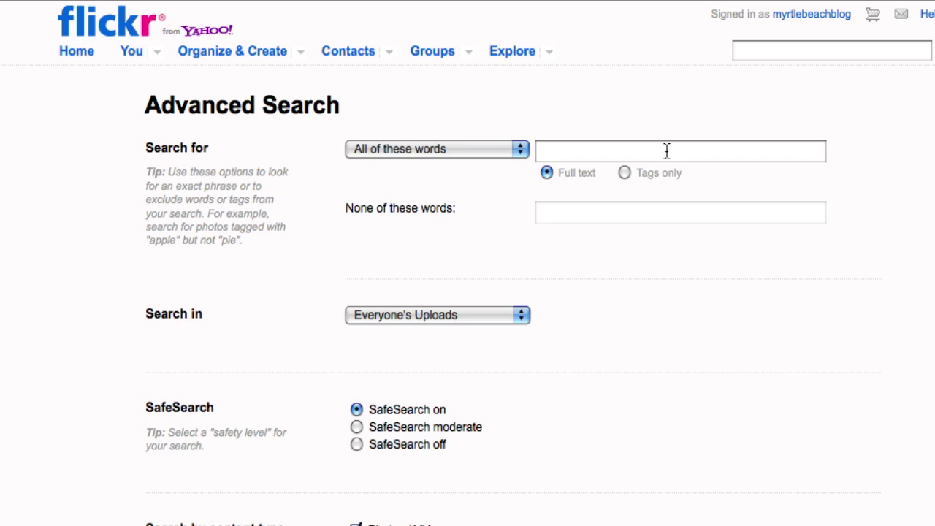
{"action": "left_click", "coordinate": [667, 150]}
{"action": "type", "text": "tec"}
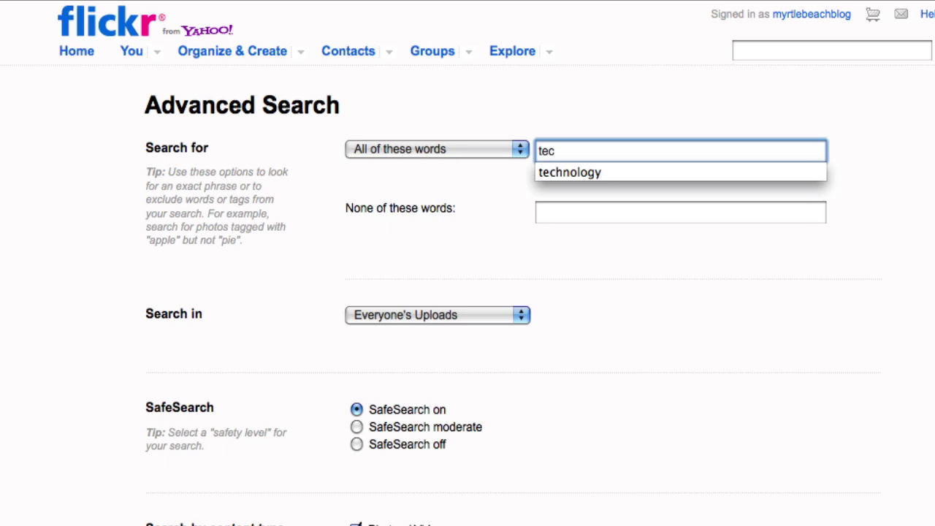
{"action": "key", "text": "Down"}
{"action": "key", "text": "Tab"}
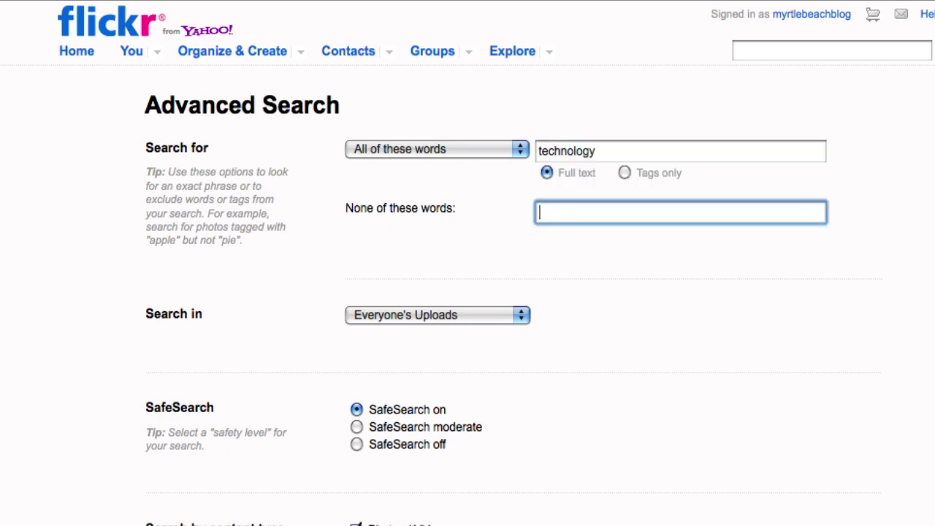
Limit the search to Creative Commons content that allows commercial use and modification, and run it.
{"action": "scroll", "coordinate": [666, 154], "scroll_direction": "down", "scroll_amount": 10}
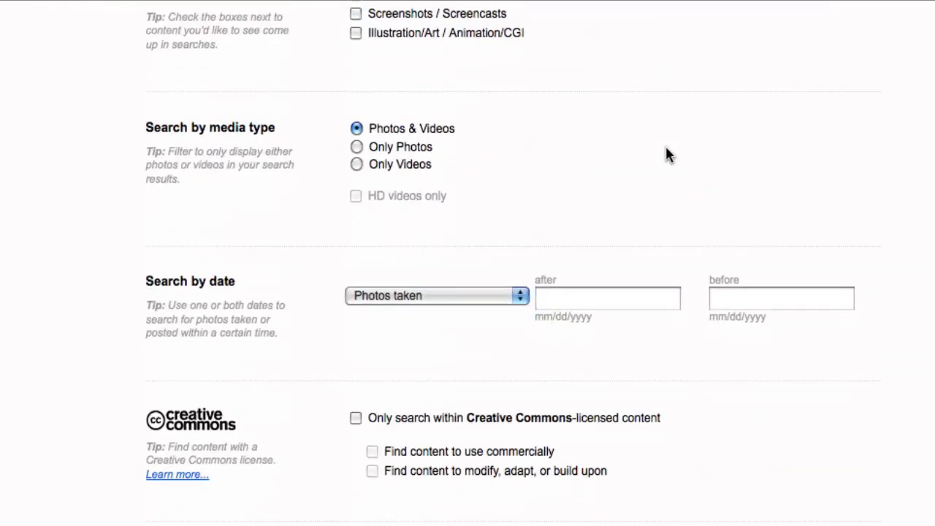
{"action": "scroll", "coordinate": [666, 153], "scroll_direction": "down", "scroll_amount": 3}
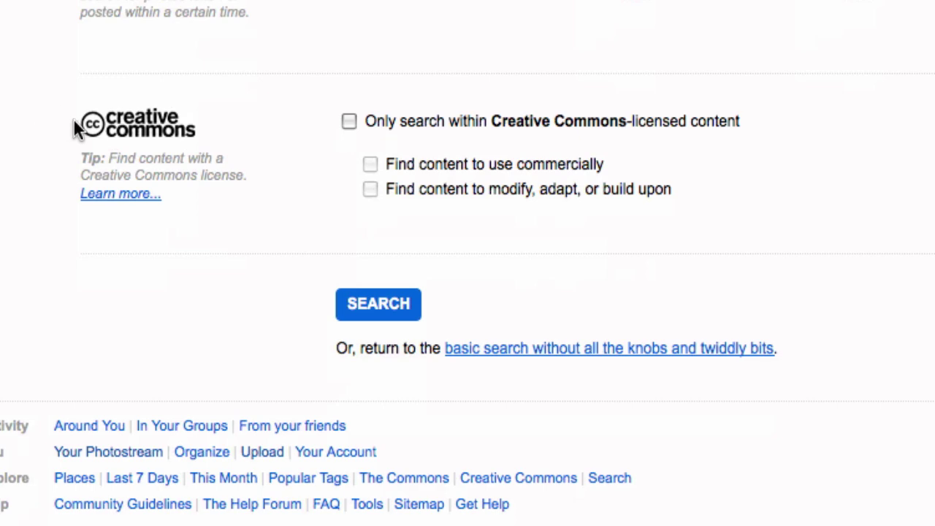
{"action": "left_click", "coordinate": [353, 119]}
{"action": "left_click", "coordinate": [370, 165]}
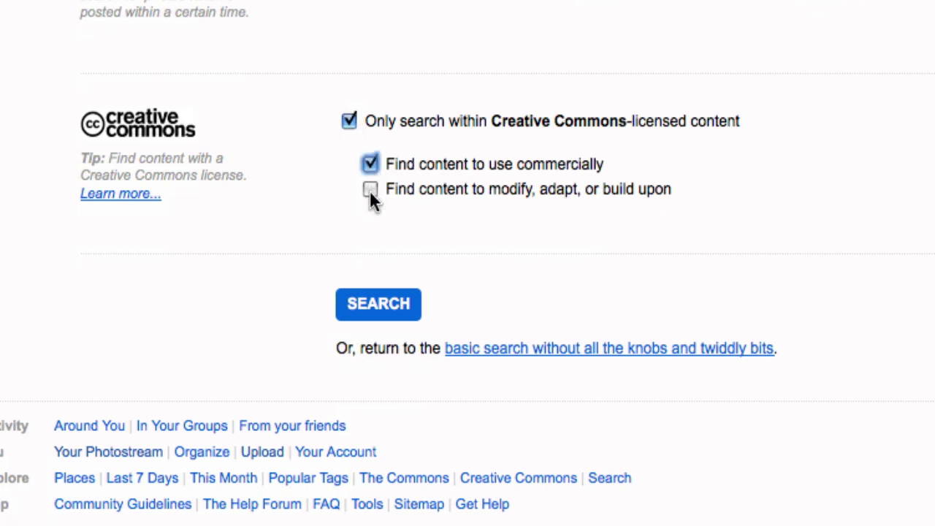
{"action": "left_click", "coordinate": [370, 191]}
{"action": "left_click", "coordinate": [367, 306]}
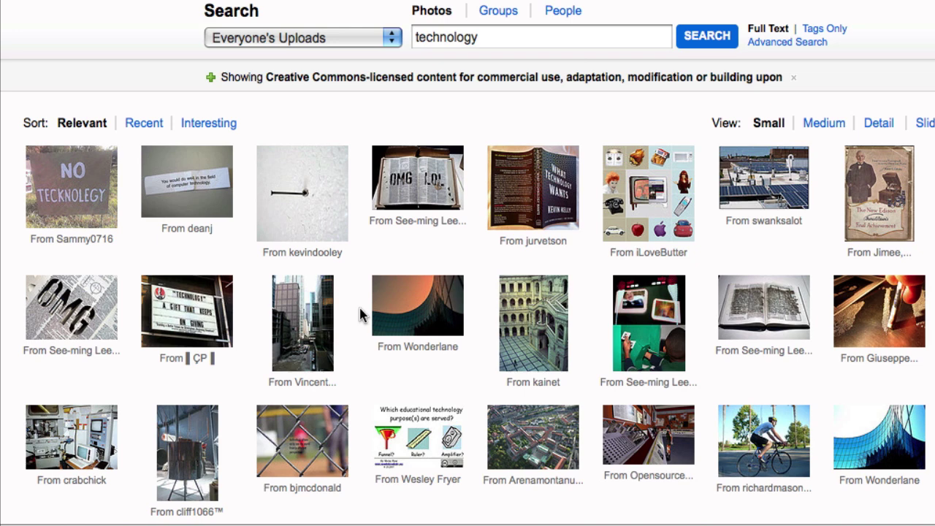
Open the "No Tecknolegy" sign photo, show its available sizes and copy the image address of the Original size.
{"action": "left_click", "coordinate": [79, 203]}
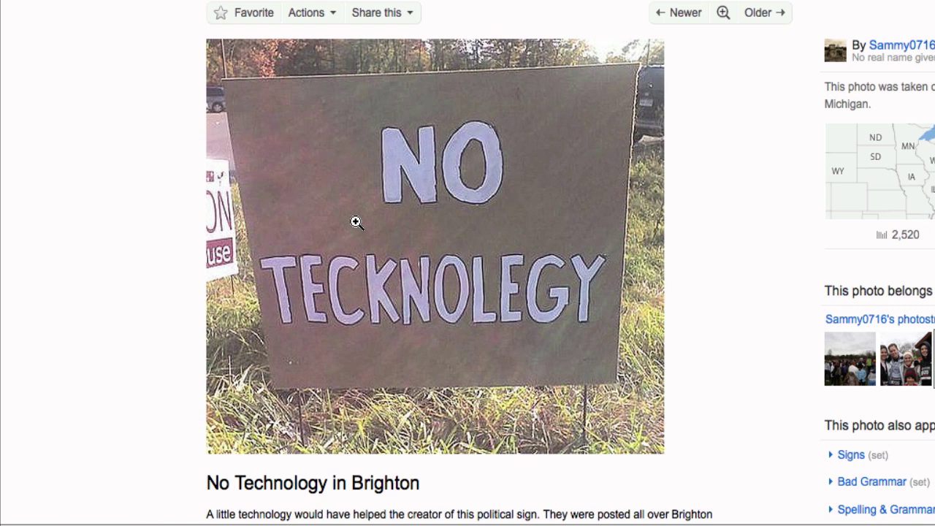
{"action": "left_click", "coordinate": [335, 20]}
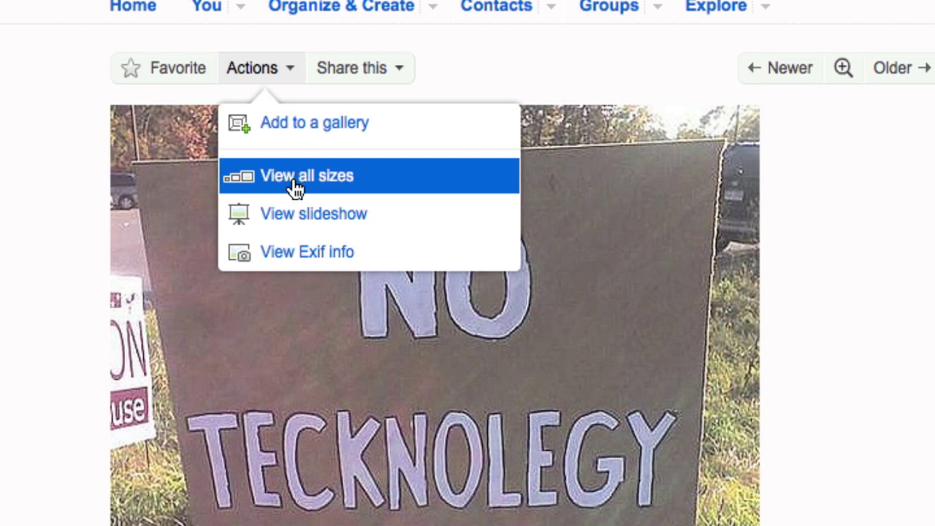
{"action": "left_click", "coordinate": [296, 184]}
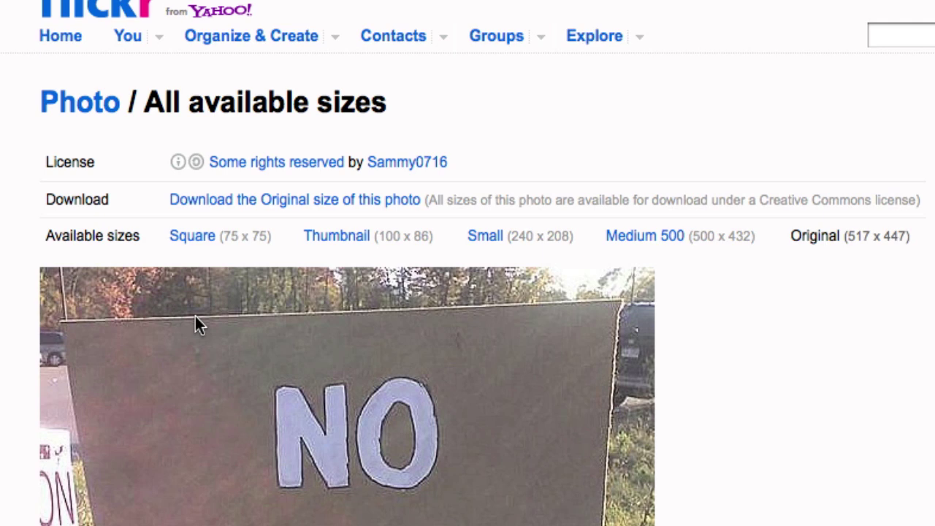
{"action": "scroll", "coordinate": [196, 319], "scroll_direction": "down", "scroll_amount": 2}
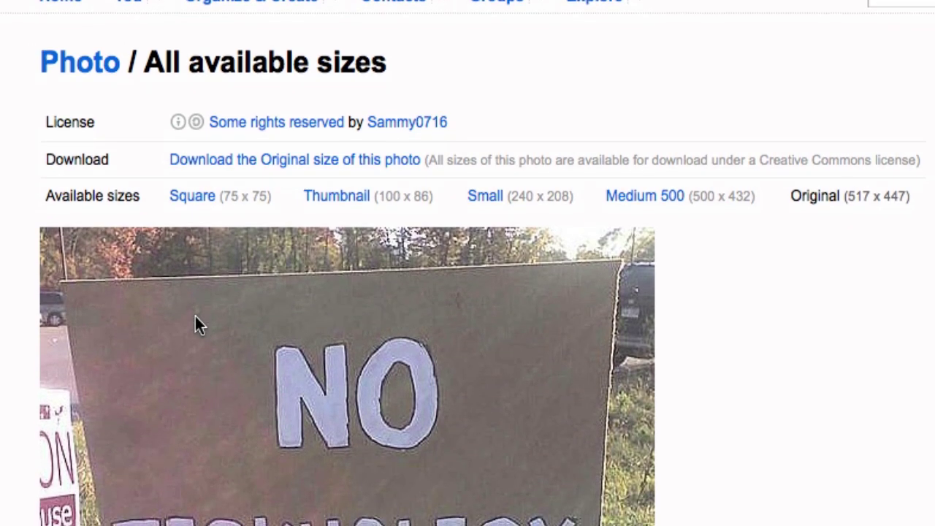
{"action": "right_click", "coordinate": [291, 357]}
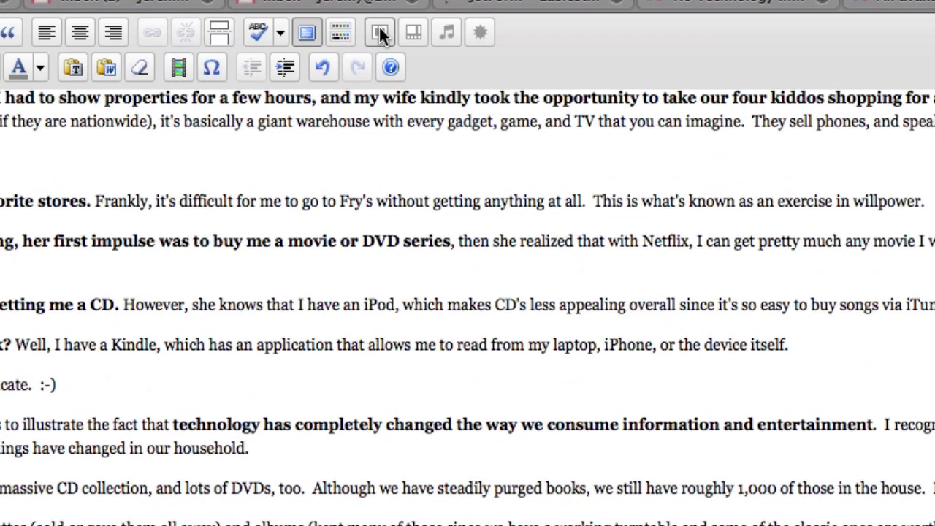
Insert the copied Flickr image into the WordPress post from its URL, with the title "Technology" and right alignment.
{"action": "left_click", "coordinate": [380, 33]}
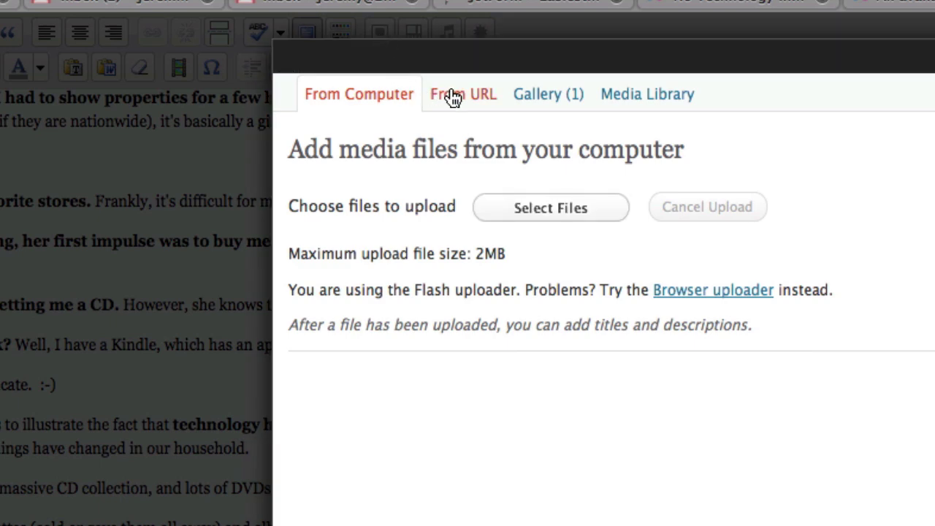
{"action": "left_click", "coordinate": [453, 98]}
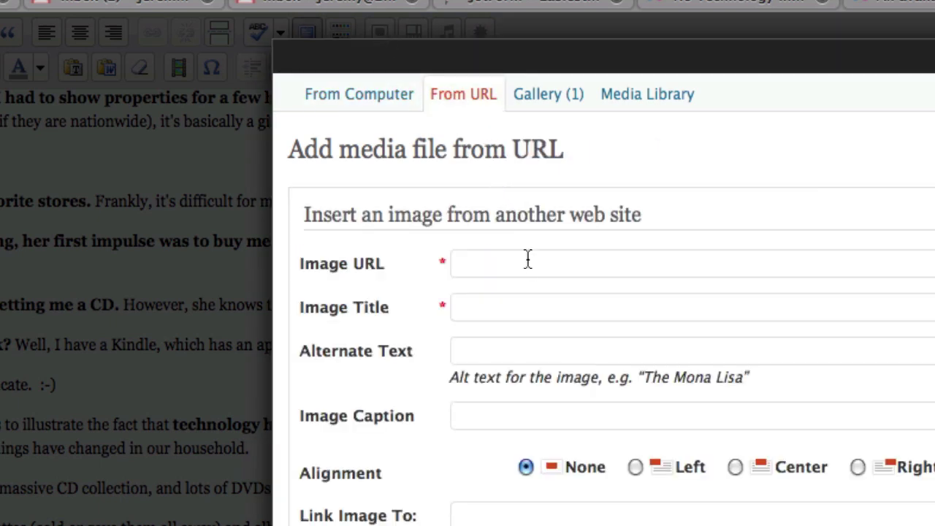
{"action": "left_click", "coordinate": [530, 264]}
{"action": "key", "text": "super+v"}
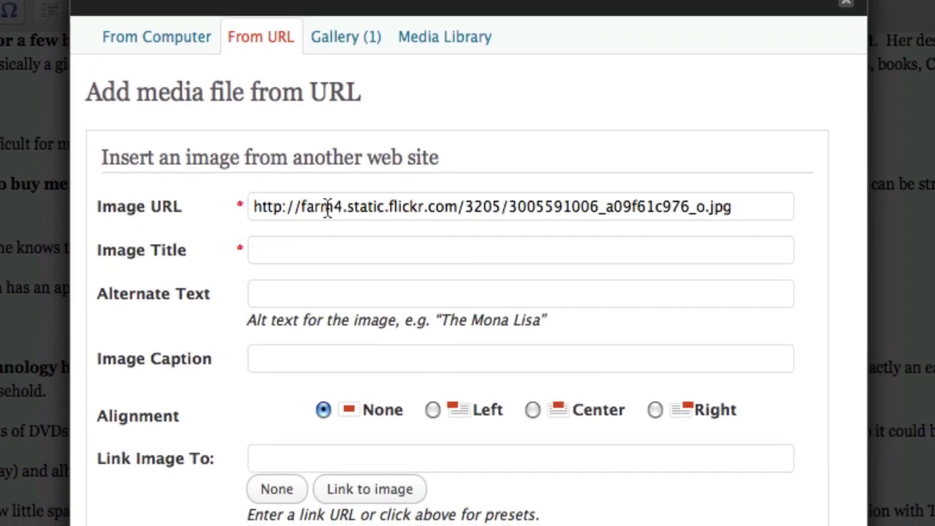
{"action": "key", "text": "Tab"}
{"action": "type", "text": "Technology"}
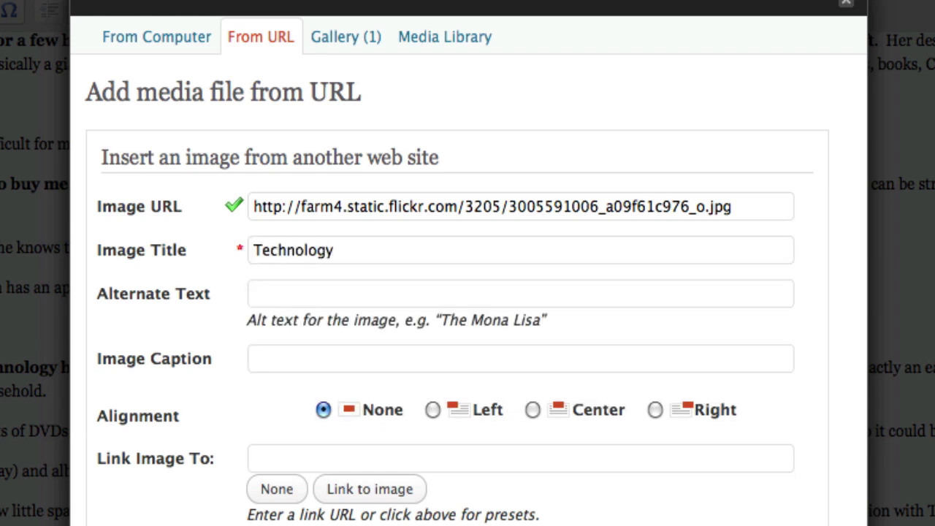
{"action": "left_click", "coordinate": [655, 409]}
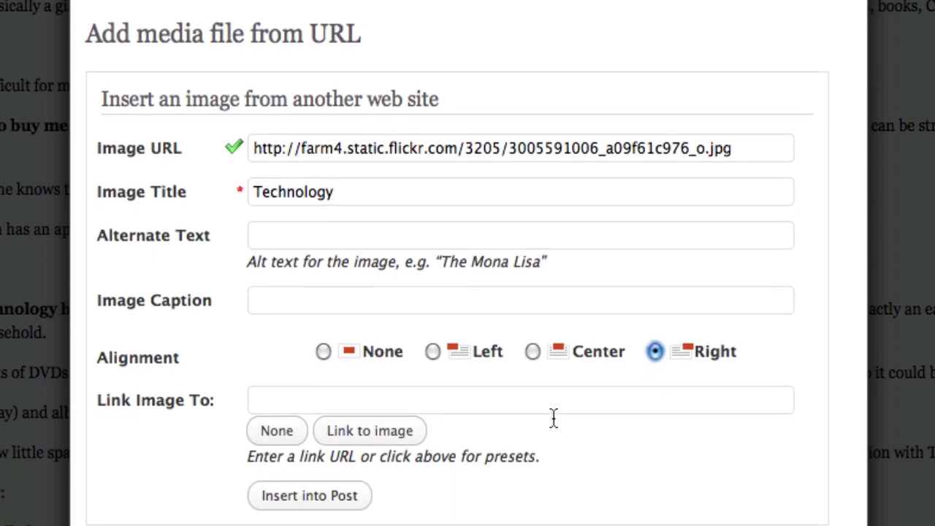
{"action": "left_click", "coordinate": [292, 447]}
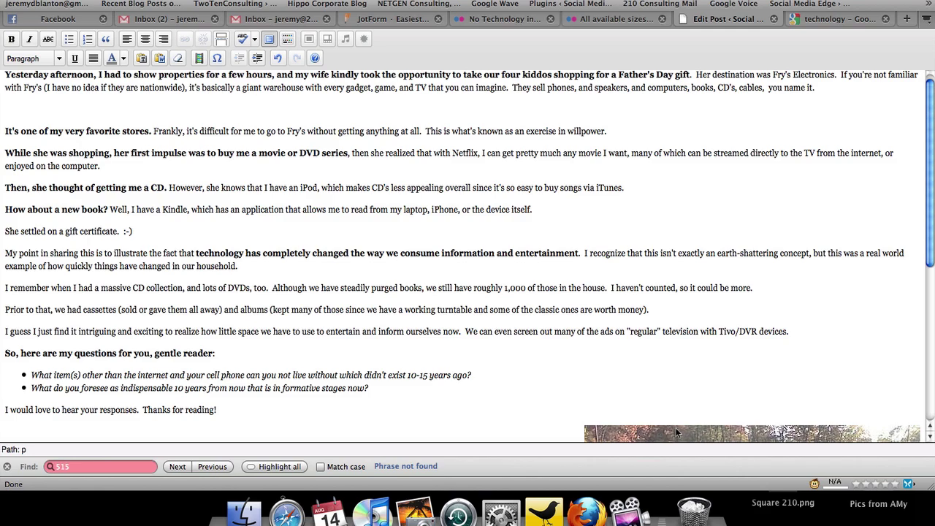
Move the inserted sign image from the end of the post to the start of the "Then, she thought of getting me a CD" paragraph.
{"action": "scroll", "coordinate": [675, 427], "scroll_direction": "down", "scroll_amount": 5}
{"action": "scroll", "coordinate": [675, 428], "scroll_direction": "up", "scroll_amount": 3}
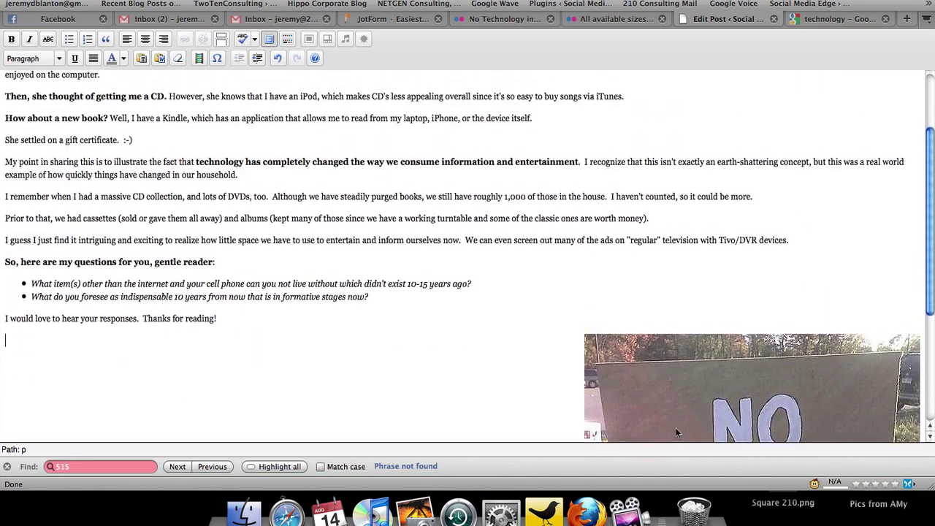
{"action": "left_click_drag", "start_coordinate": [675, 427], "coordinate": [6, 104]}
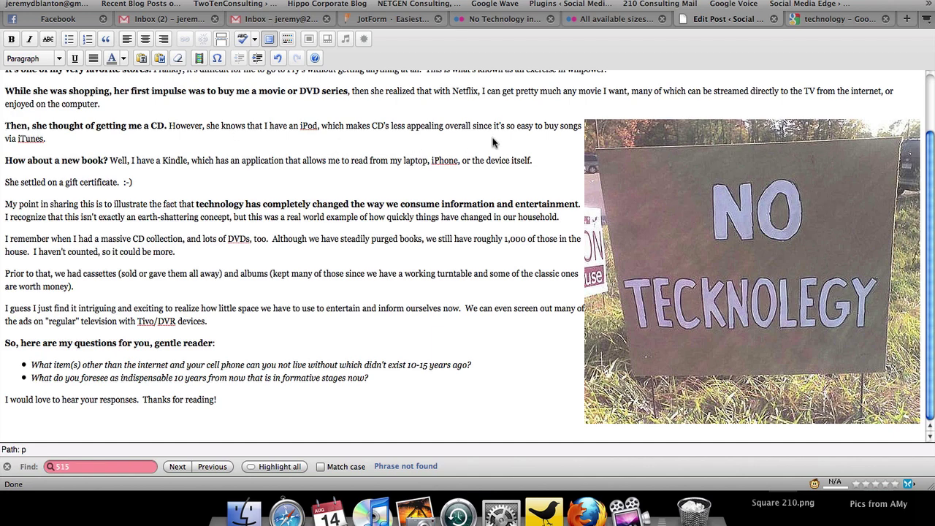
Shrink the sign image in the post to about 365 by 315 pixels.
{"action": "scroll", "coordinate": [712, 194], "scroll_direction": "up", "scroll_amount": 3}
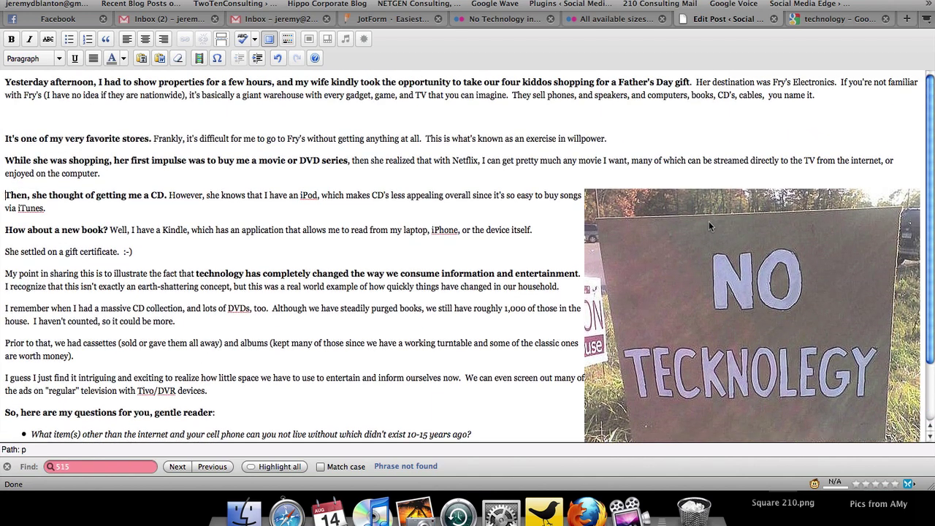
{"action": "left_click", "coordinate": [708, 221]}
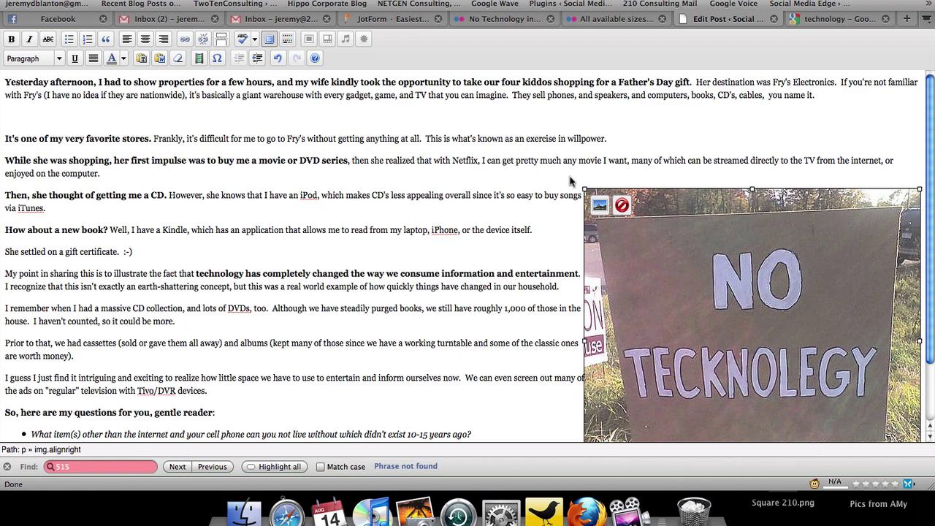
{"action": "left_click_drag", "start_coordinate": [584, 188], "coordinate": [763, 198]}
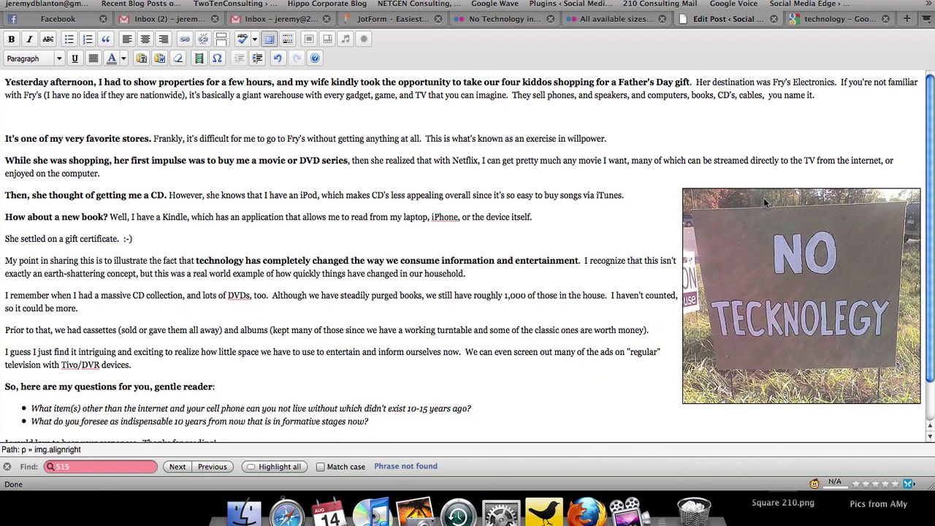
Set the image's vertical and horizontal space to 10, and move it to the start of the "It's one of my very favorite stores" paragraph.
{"action": "left_click", "coordinate": [703, 209]}
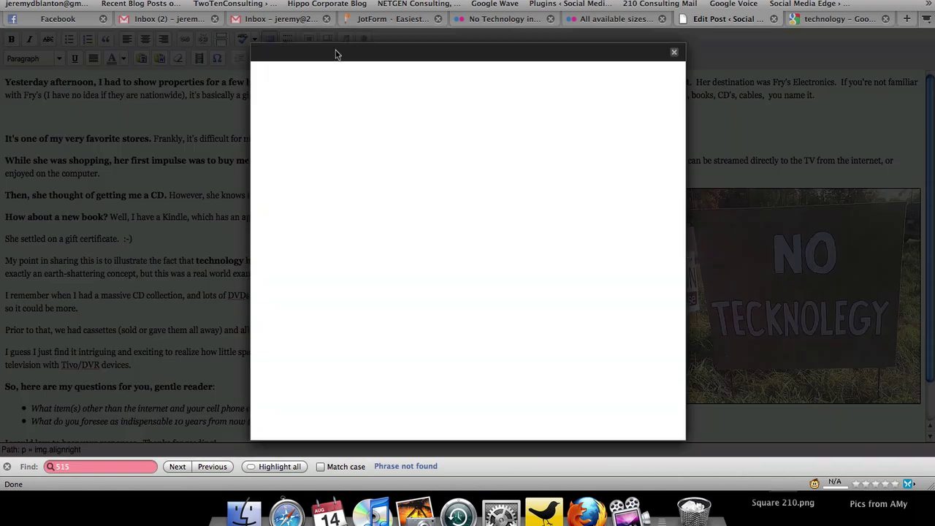
{"action": "left_click", "coordinate": [386, 81]}
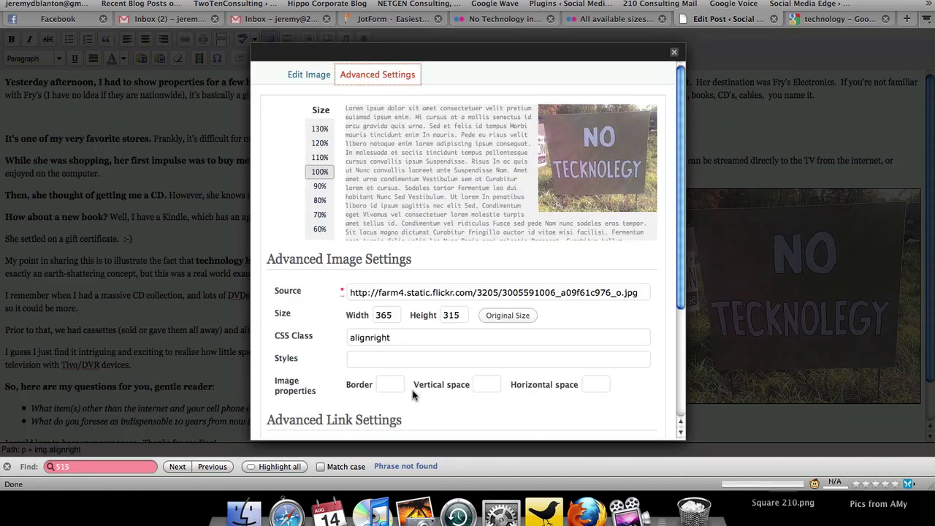
{"action": "left_click", "coordinate": [487, 385]}
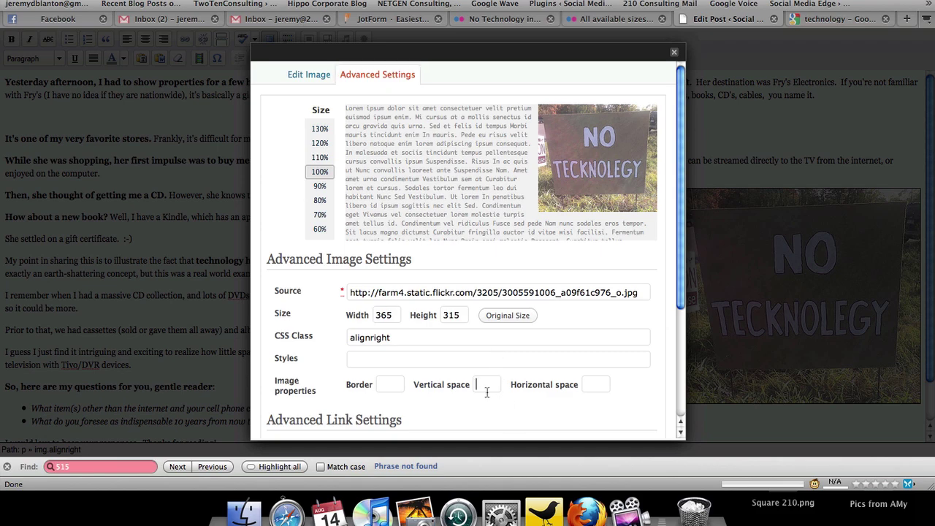
{"action": "type", "text": "10"}
{"action": "key", "text": "Tab"}
{"action": "type", "text": "10"}
{"action": "key", "text": "Tab"}
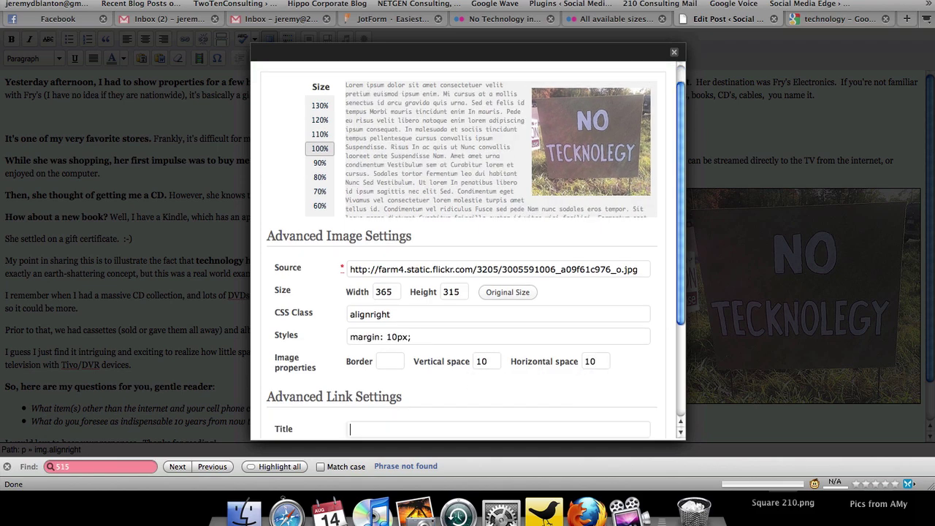
{"action": "key", "text": "Return"}
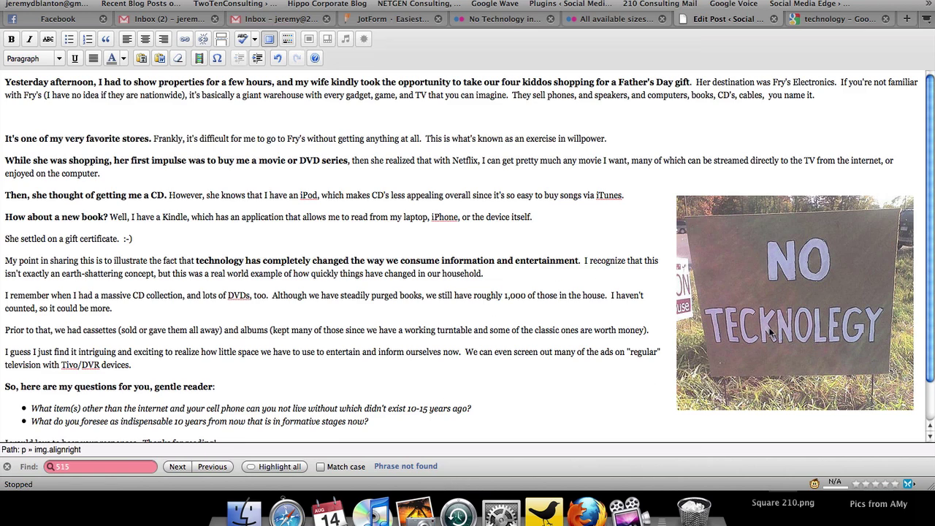
{"action": "left_click_drag", "start_coordinate": [770, 333], "coordinate": [6, 140]}
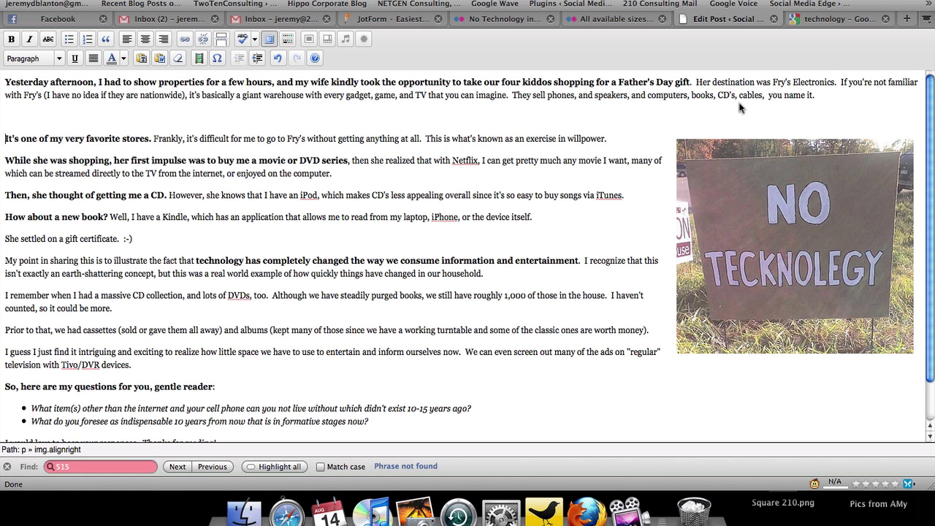
Copy the web address of the sign photo's Flickr page.
{"action": "left_click", "coordinate": [503, 19]}
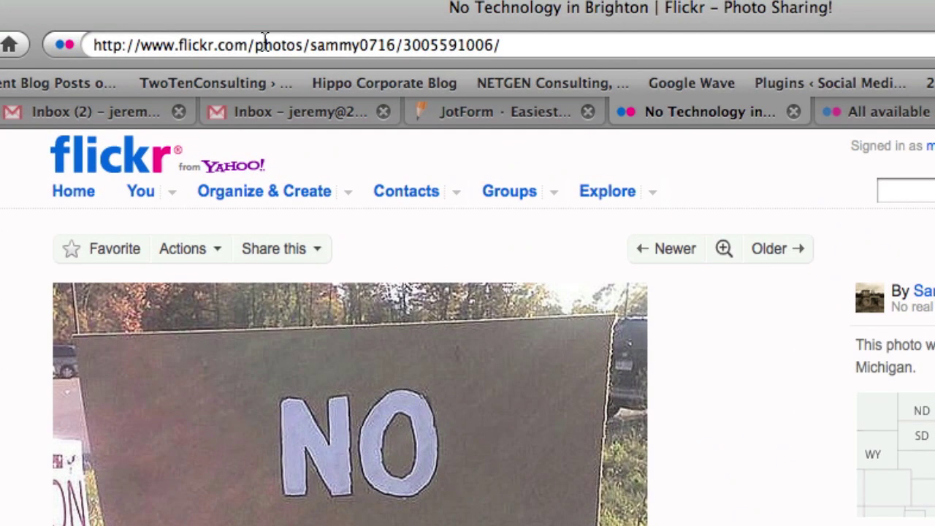
{"action": "left_click", "coordinate": [265, 40]}
{"action": "key", "text": "super+c"}
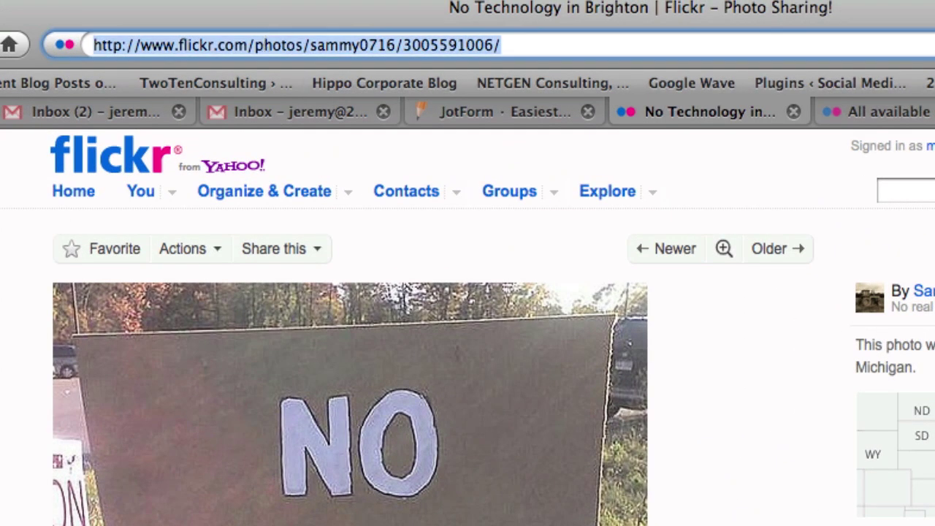
Add a last line to the blog post reading "Photo Credit by" followed by the photographer's Flickr username.
{"action": "key", "text": "ctrl+Tab"}
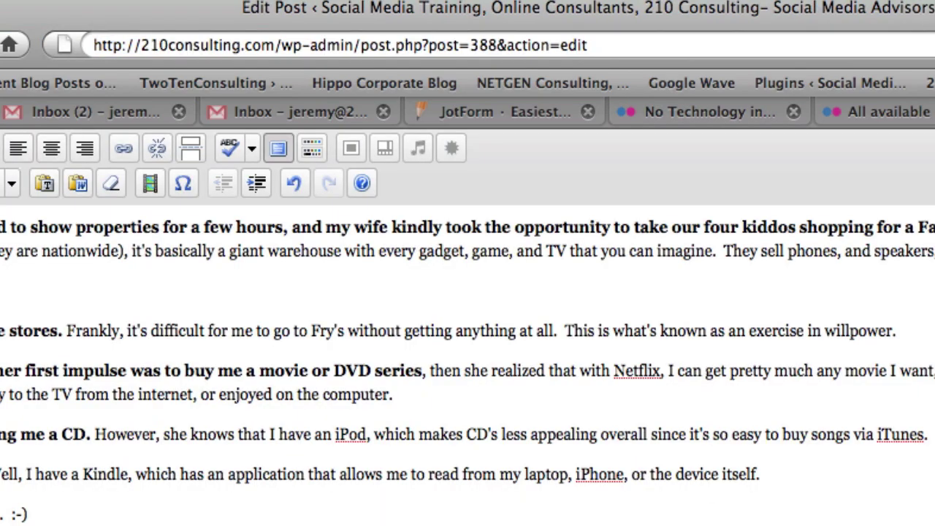
{"action": "scroll", "coordinate": [468, 366], "scroll_direction": "down", "scroll_amount": 3}
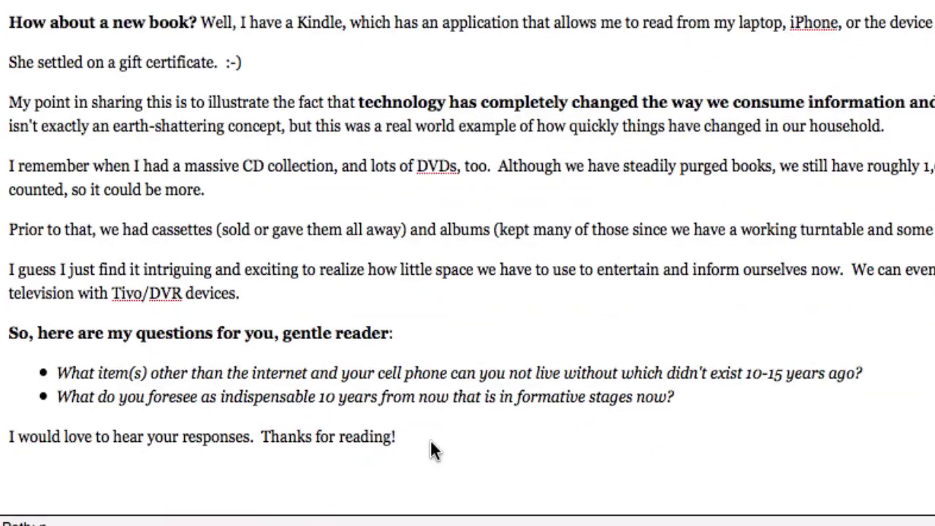
{"action": "type", "text": "Photo Credic"}
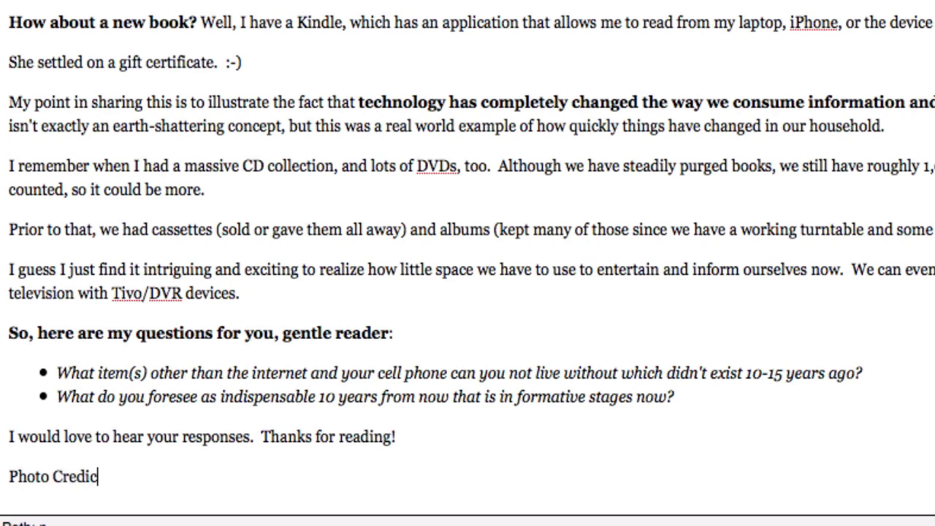
{"action": "key", "text": "BackSpace"}
{"action": "type", "text": "t by Sammyo"}
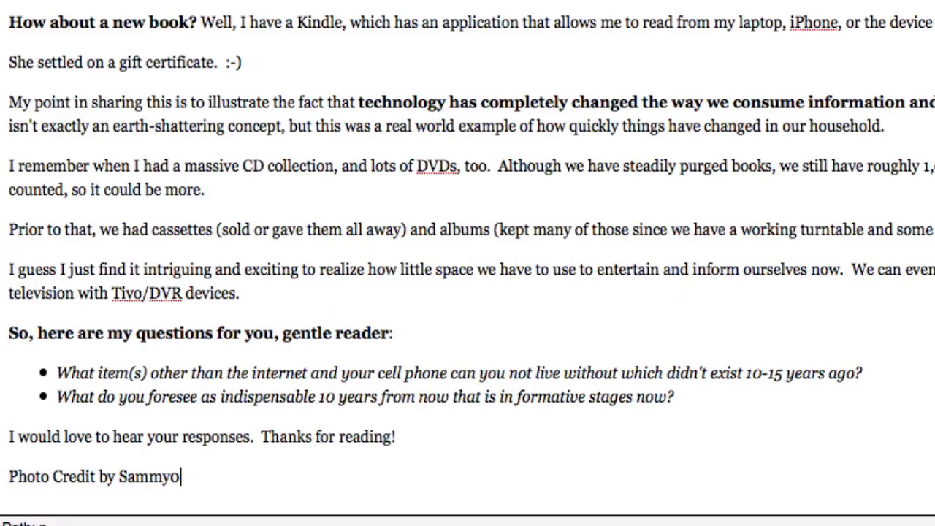
{"action": "type", "text": "715"}
{"action": "key", "text": "BackSpace"}
{"action": "type", "text": "6"}
Start a link on the whole photo credit line, using the copied Flickr photo page address as its URL.
{"action": "key", "text": "shift+Left"}
{"action": "key", "text": "shift+Left"}
{"action": "key", "text": "shift+Left"}
{"action": "key", "text": "shift+Left"}
{"action": "key", "text": "shift+Left"}
{"action": "key", "text": "shift+Left"}
{"action": "key", "text": "shift+Left"}
{"action": "key", "text": "shift+Left"}
{"action": "key", "text": "shift+Left"}
{"action": "key", "text": "shift+Left"}
{"action": "key", "text": "shift+Left"}
{"action": "key", "text": "shift+Left"}
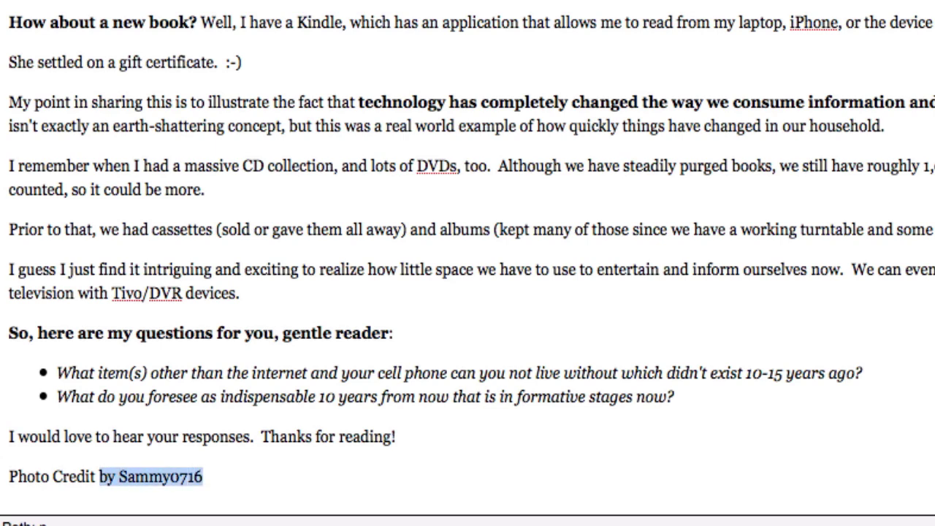
{"action": "key", "text": "shift+Left"}
{"action": "key", "text": "shift+Left"}
{"action": "key", "text": "shift+Left"}
{"action": "key", "text": "shift+Left"}
{"action": "key", "text": "shift+Left"}
{"action": "key", "text": "shift+Left"}
{"action": "key", "text": "shift+Left"}
{"action": "key", "text": "shift+Left"}
{"action": "key", "text": "shift+Left"}
{"action": "key", "text": "shift+Left"}
{"action": "key", "text": "shift+Left"}
{"action": "key", "text": "shift+Left"}
{"action": "key", "text": "shift+Left"}
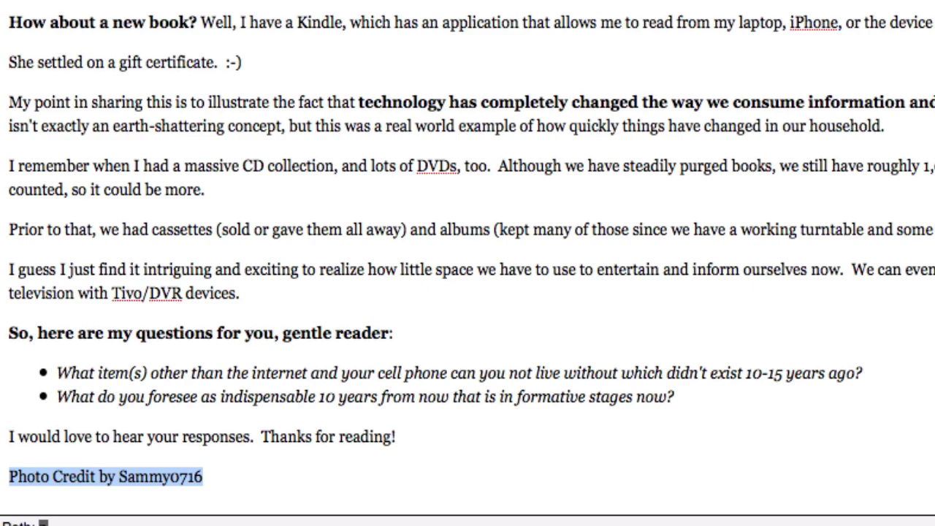
{"action": "key", "text": "super+k"}
{"action": "key", "text": "super+v"}
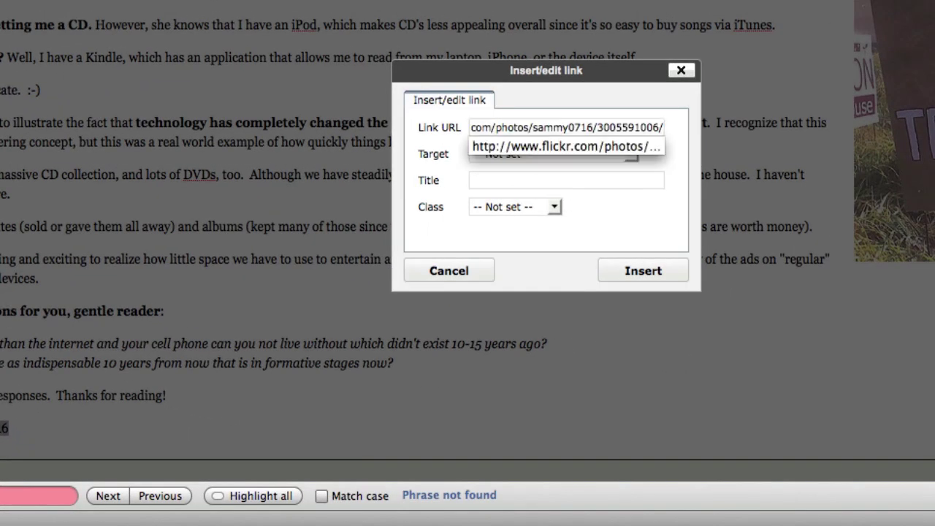
Title the link "Photo Credit", set it to open in a new window, and insert it.
{"action": "left_click", "coordinate": [472, 180]}
{"action": "type", "text": "phot"}
{"action": "key", "text": "Down"}
{"action": "key", "text": "Return"}
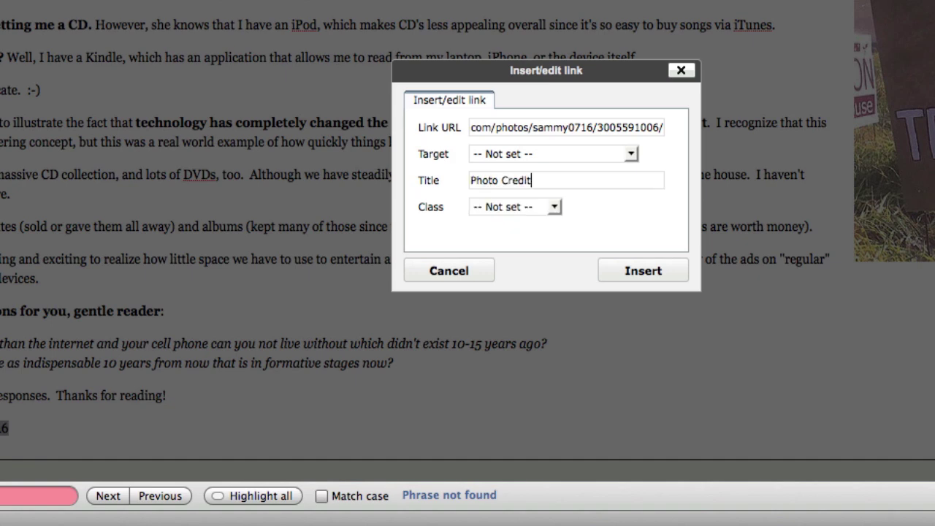
{"action": "left_click", "coordinate": [548, 153]}
{"action": "left_click", "coordinate": [552, 200]}
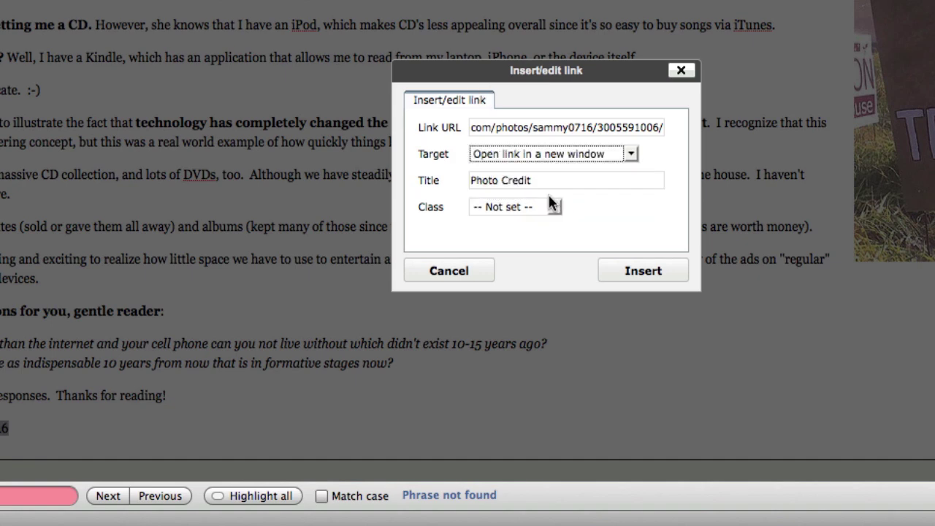
{"action": "left_click", "coordinate": [643, 270]}
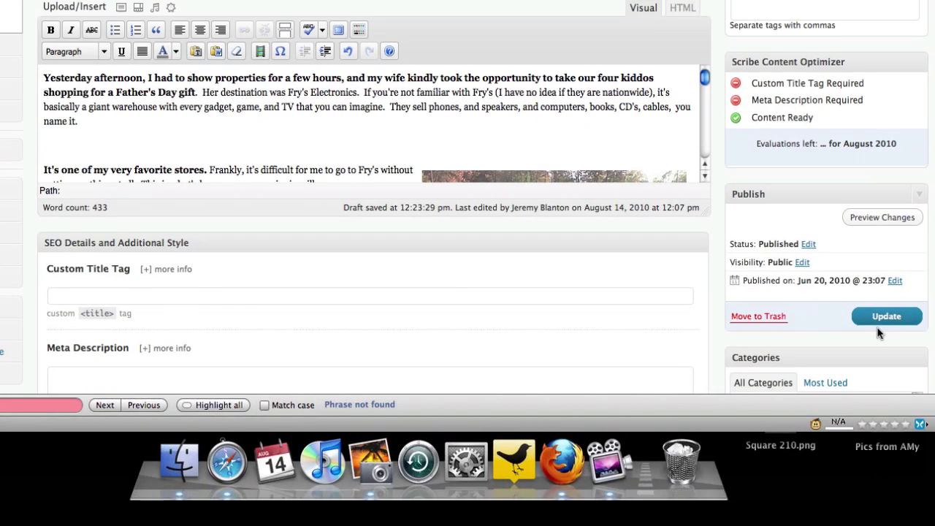
Update the post and view its published page down to the photo credit link.
{"action": "left_click", "coordinate": [880, 316]}
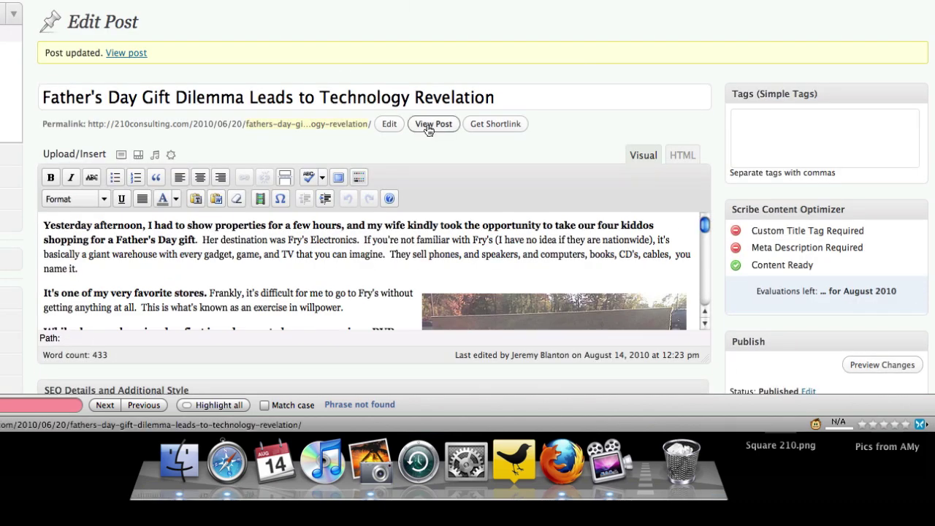
{"action": "left_click", "coordinate": [431, 124]}
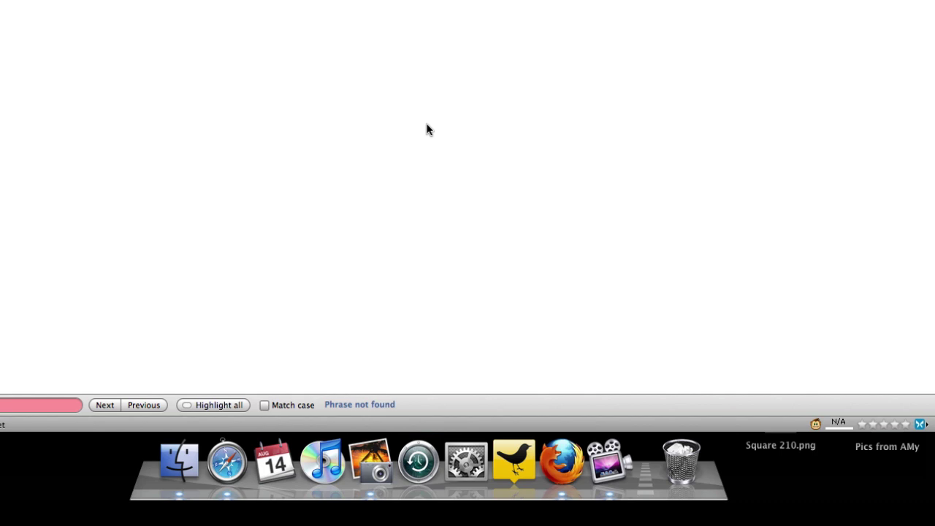
{"action": "scroll", "coordinate": [444, 221], "scroll_direction": "down", "scroll_amount": 10}
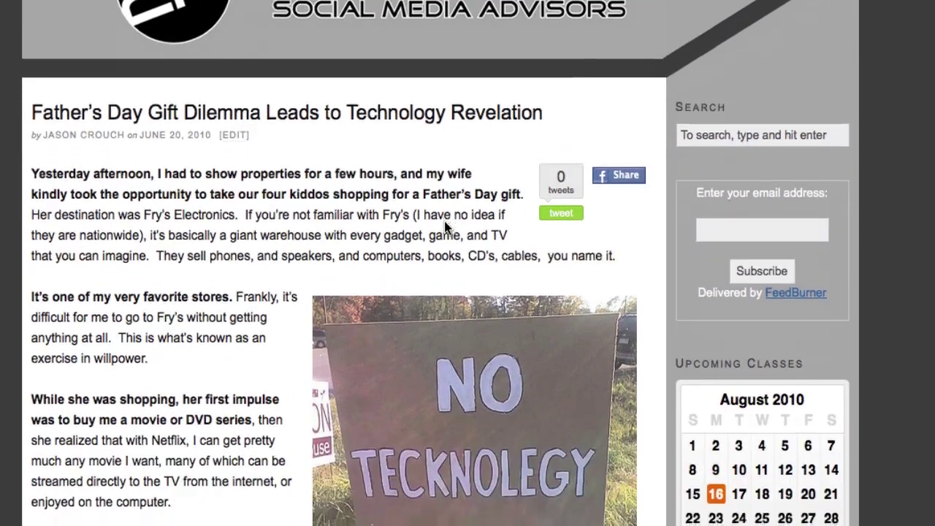
{"action": "scroll", "coordinate": [445, 227], "scroll_direction": "down", "scroll_amount": 5}
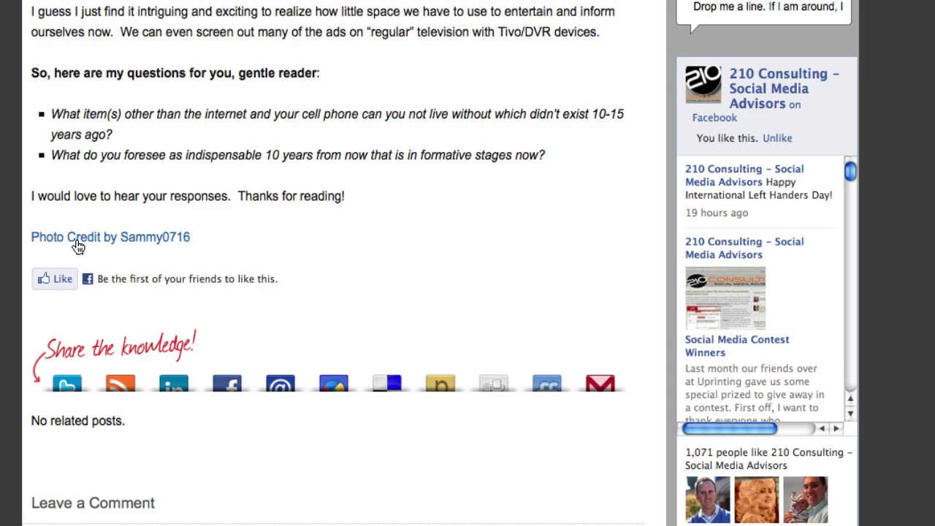